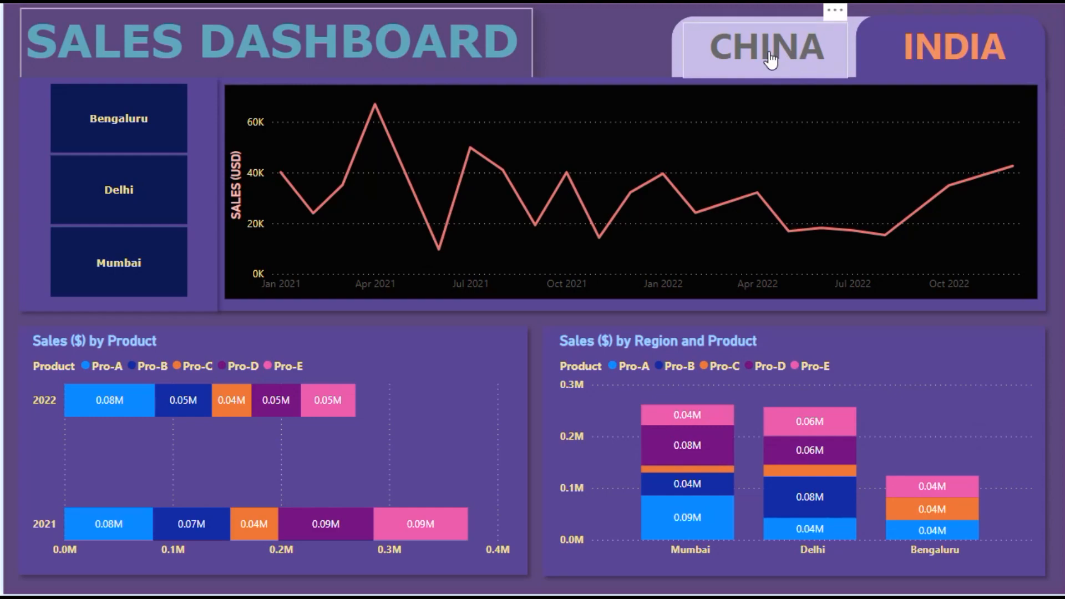
Compare the India dashboard with the China dashboard by switching between the two report pages
{"action": "left_click", "coordinate": [770, 55]}
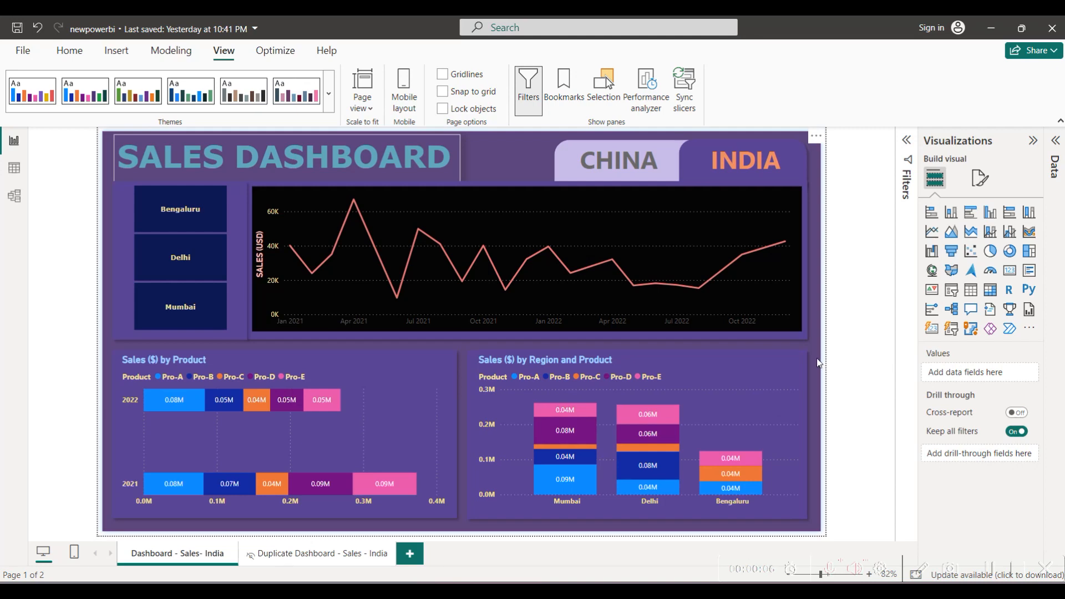
{"action": "left_click", "coordinate": [325, 564]}
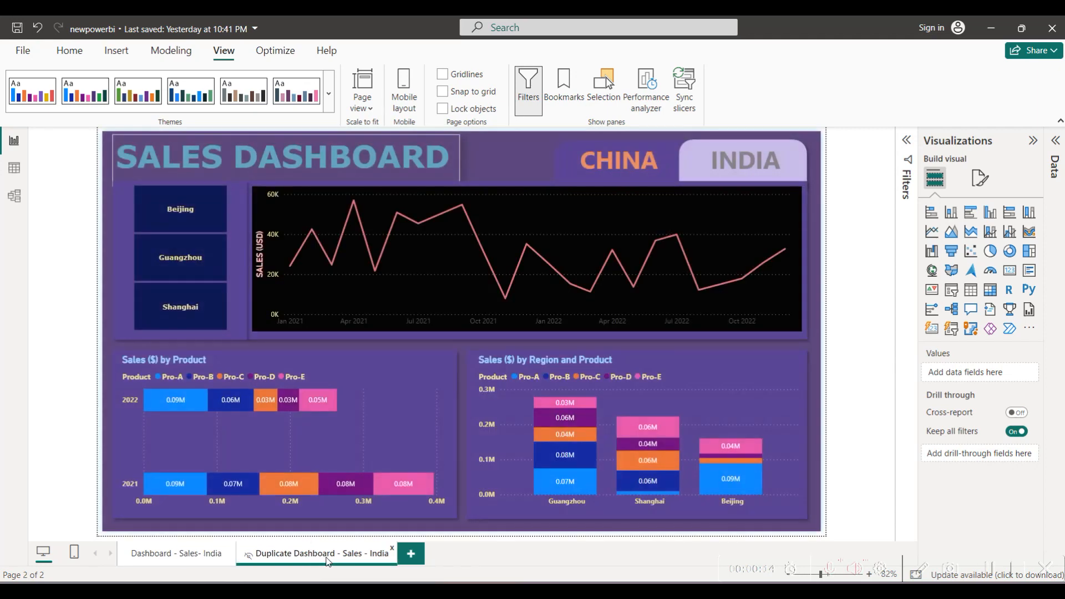
{"action": "left_click", "coordinate": [670, 164]}
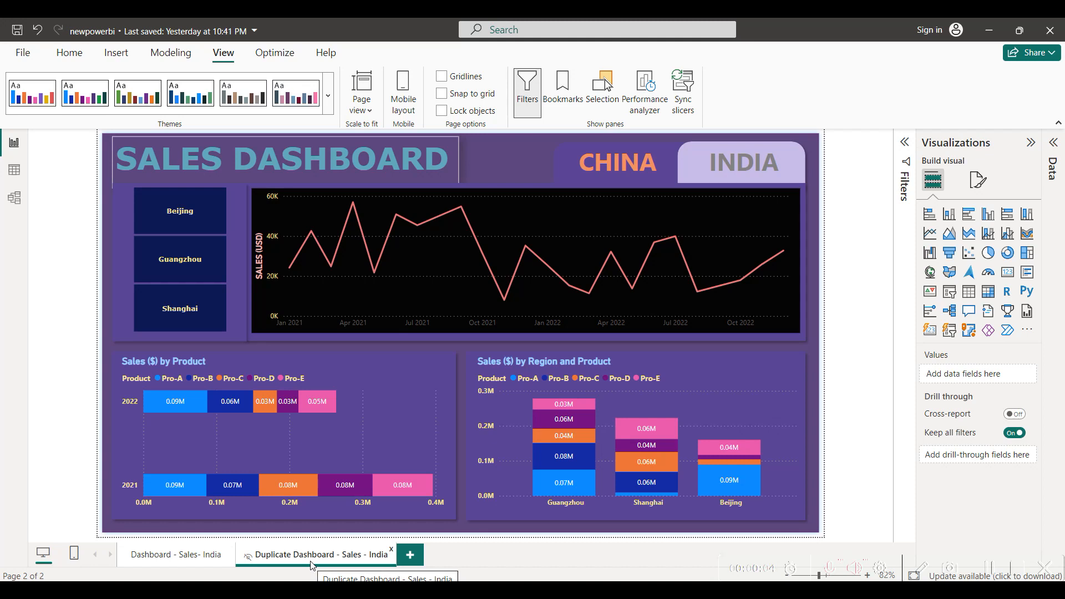
Rename the report page "Dashboard - Sales- India" as "Sales Dashboard"
{"action": "left_click", "coordinate": [209, 555]}
{"action": "right_click", "coordinate": [209, 560]}
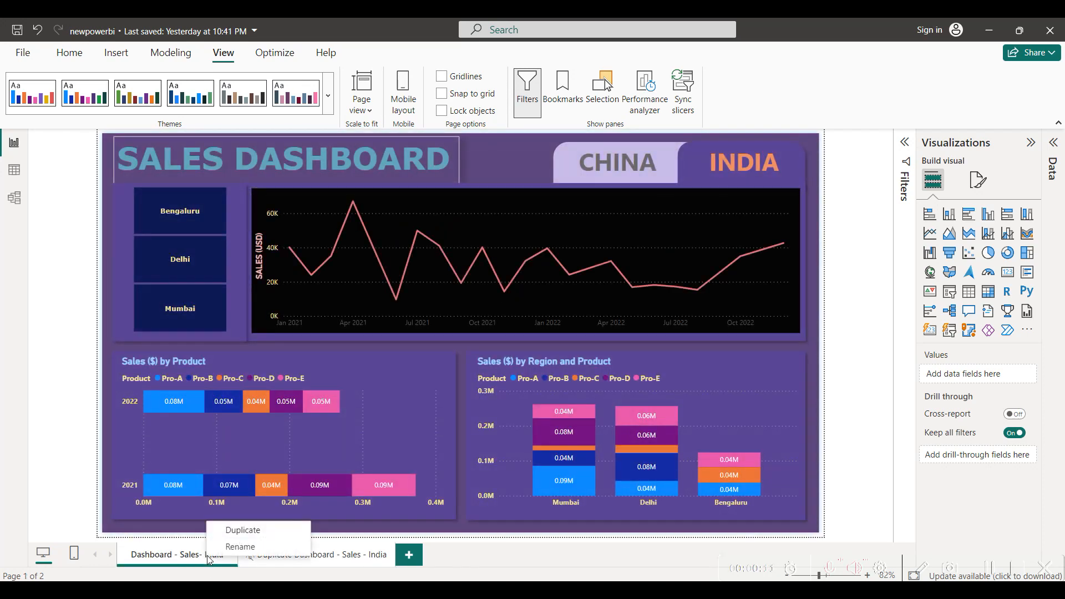
{"action": "left_click", "coordinate": [237, 549]}
{"action": "type", "text": "India"}
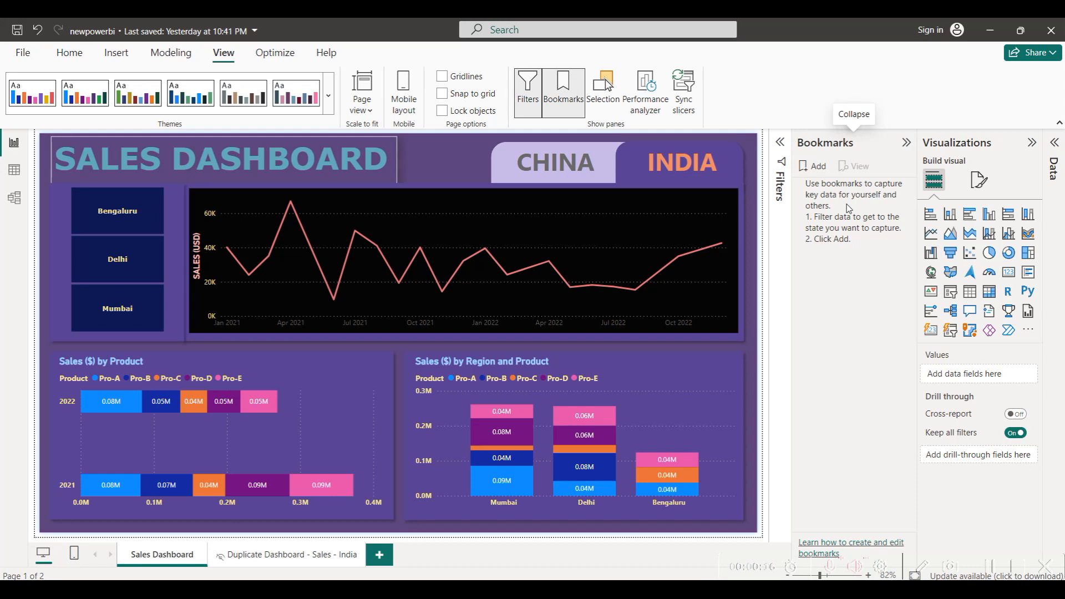
Add a bookmark of the India dashboard page and name it "IndiaTab"
{"action": "left_click", "coordinate": [814, 167]}
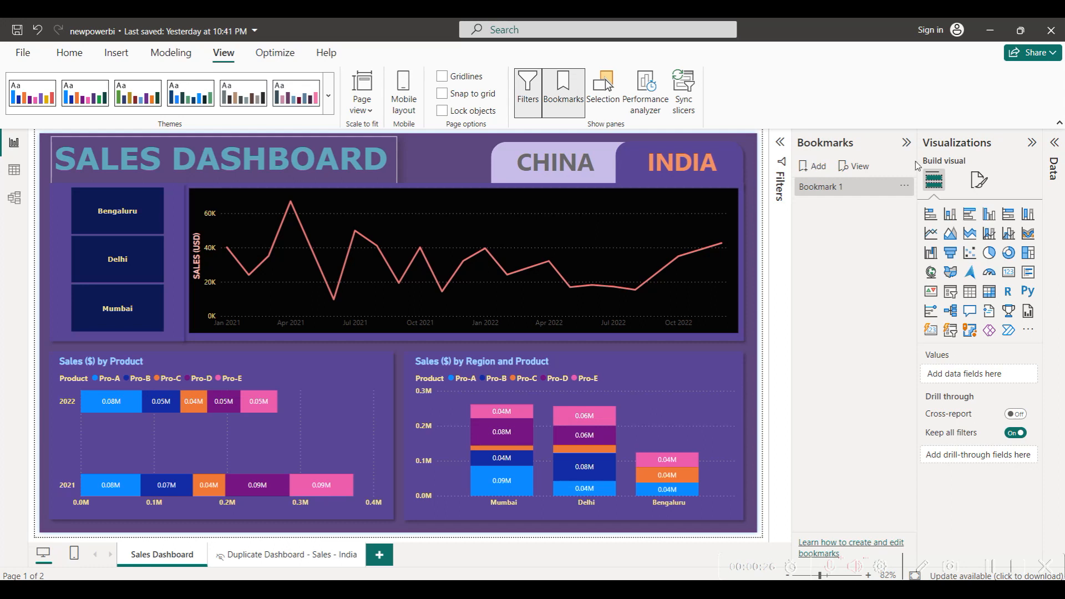
{"action": "left_click", "coordinate": [905, 188]}
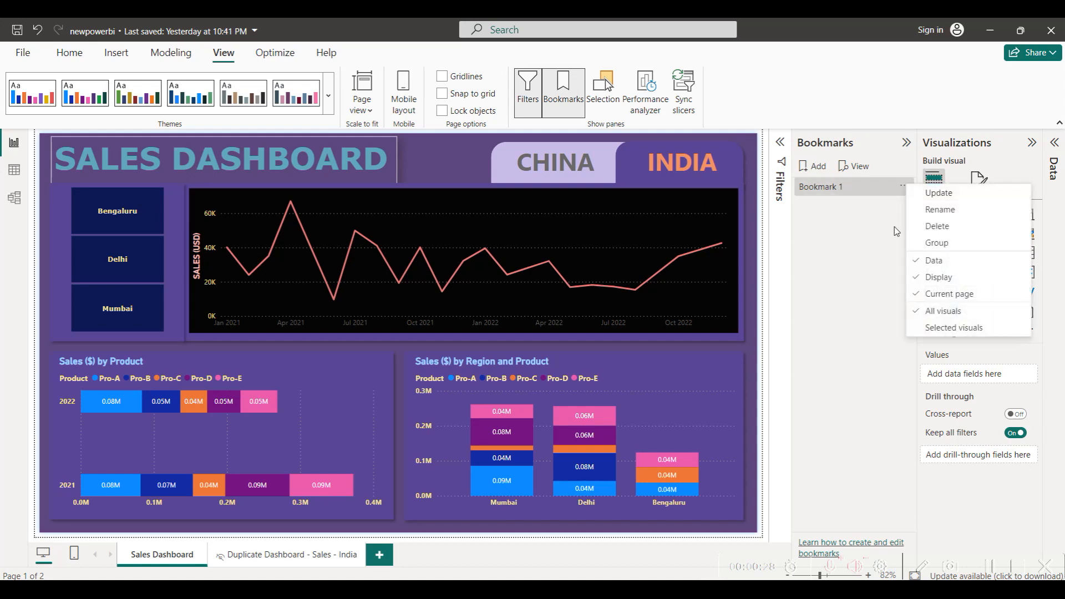
{"action": "left_click", "coordinate": [956, 210]}
{"action": "type", "text": "IndiaTab"}
{"action": "key", "text": "Return"}
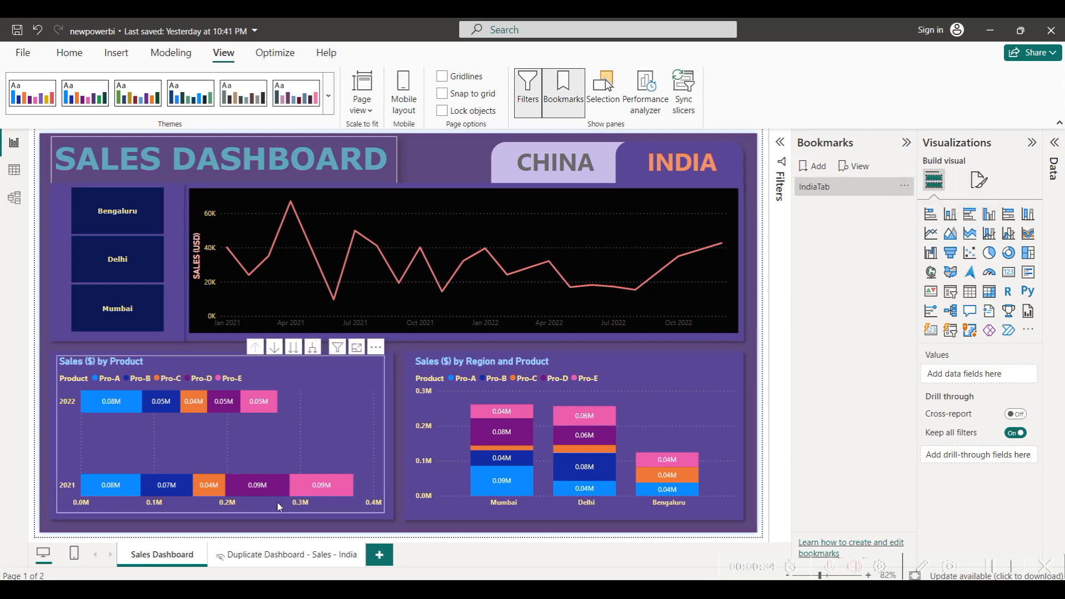
Add a bookmark of the duplicate page with the China dashboard and name it "chinatab"
{"action": "left_click", "coordinate": [263, 557]}
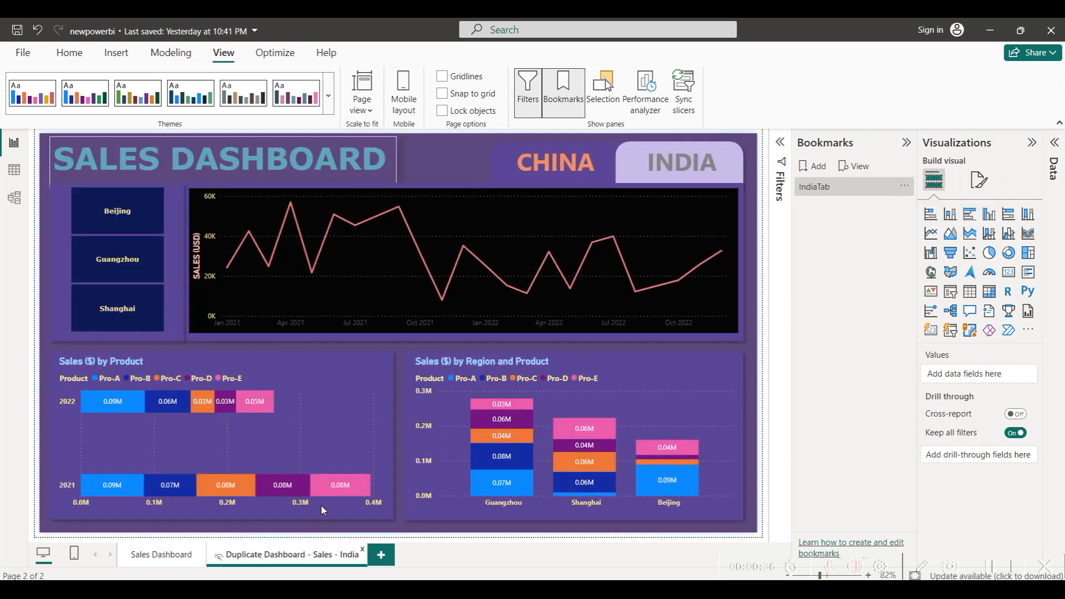
{"action": "left_click", "coordinate": [818, 173]}
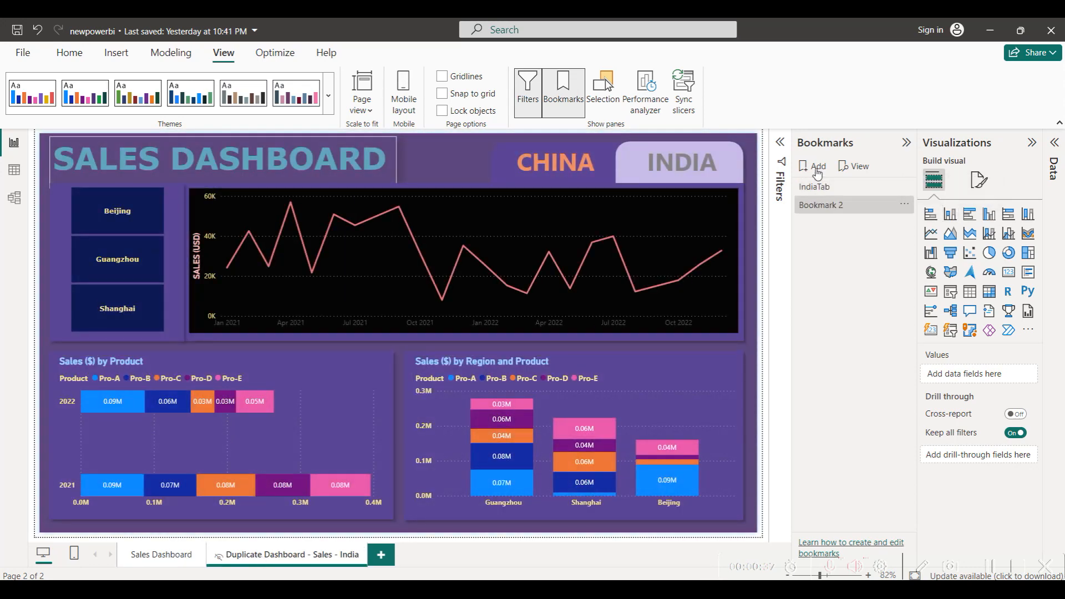
{"action": "right_click", "coordinate": [831, 205]}
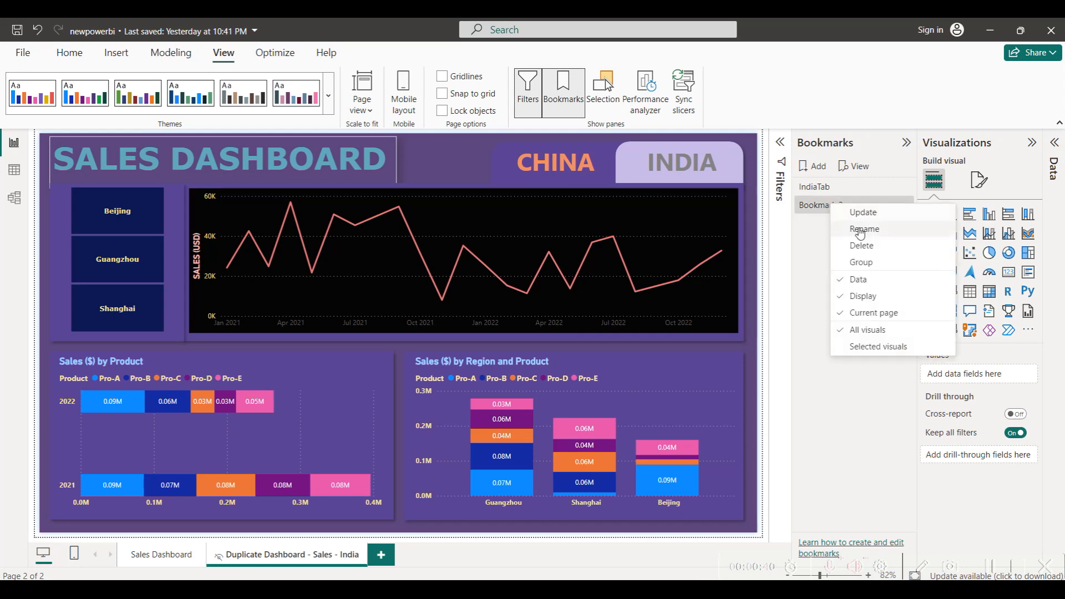
{"action": "left_click", "coordinate": [859, 229]}
{"action": "type", "text": "chinatab"}
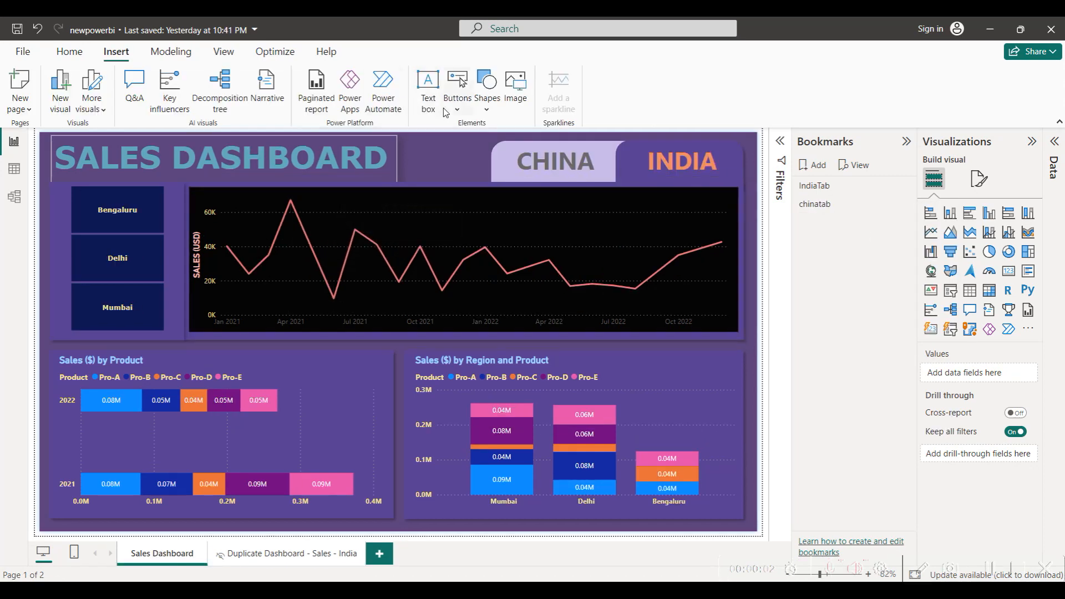
Insert a blank button on the Sales Dashboard page and fit it over the CHINA tab label
{"action": "left_click", "coordinate": [458, 111]}
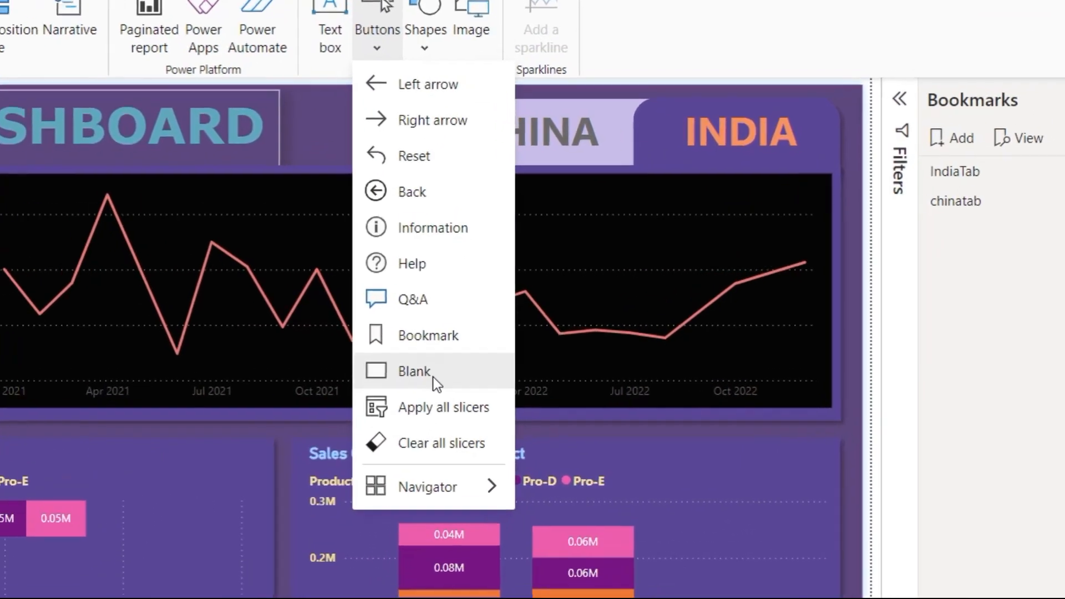
{"action": "left_click", "coordinate": [491, 313]}
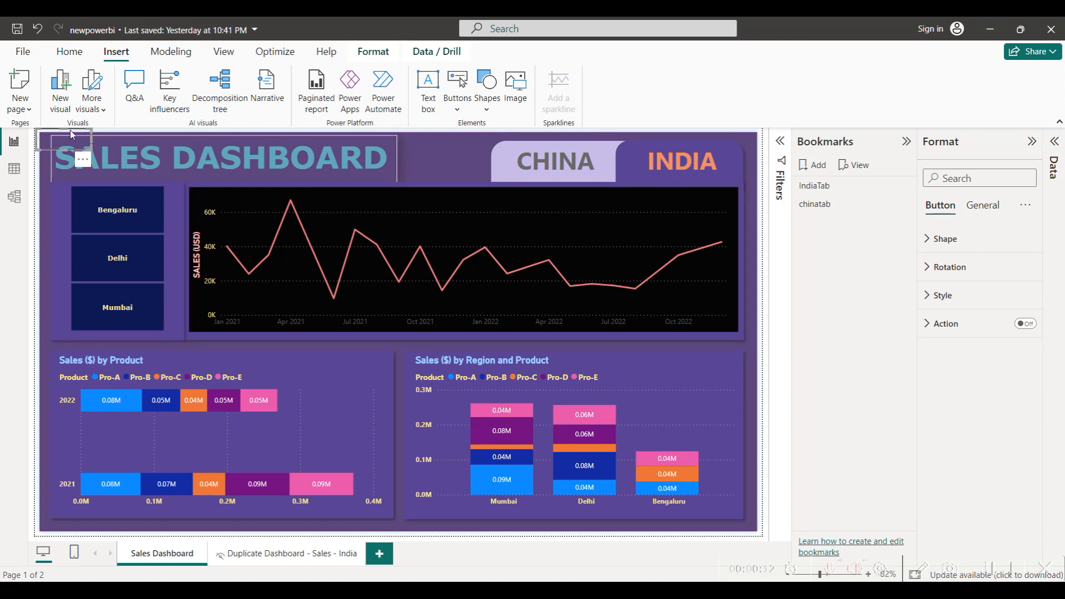
{"action": "left_click_drag", "start_coordinate": [72, 135], "coordinate": [611, 176]}
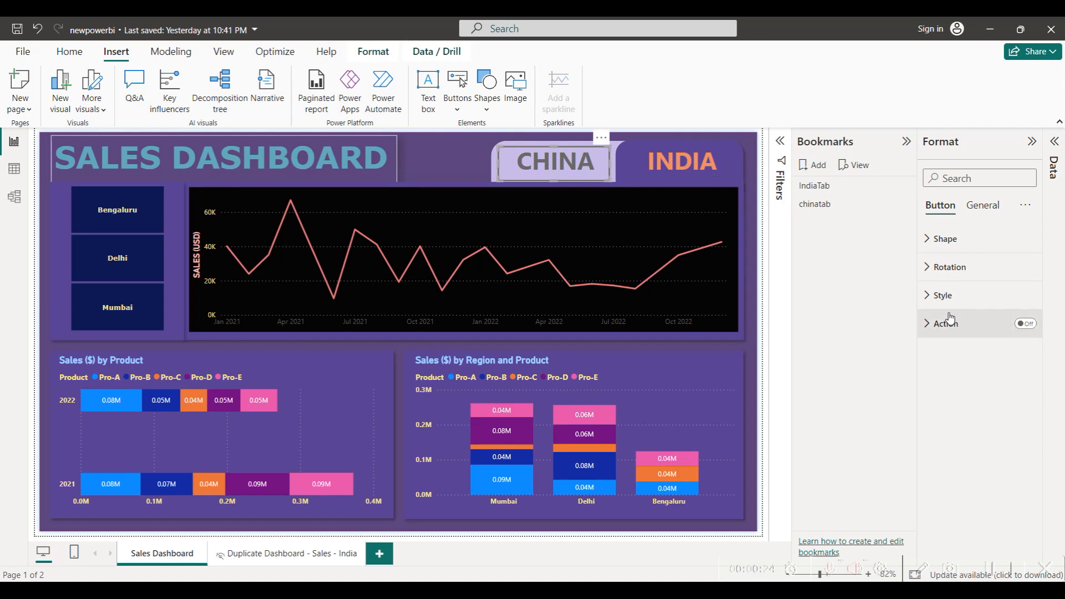
Turn off the border in the style of the blank button over the CHINA label
{"action": "left_click", "coordinate": [928, 303]}
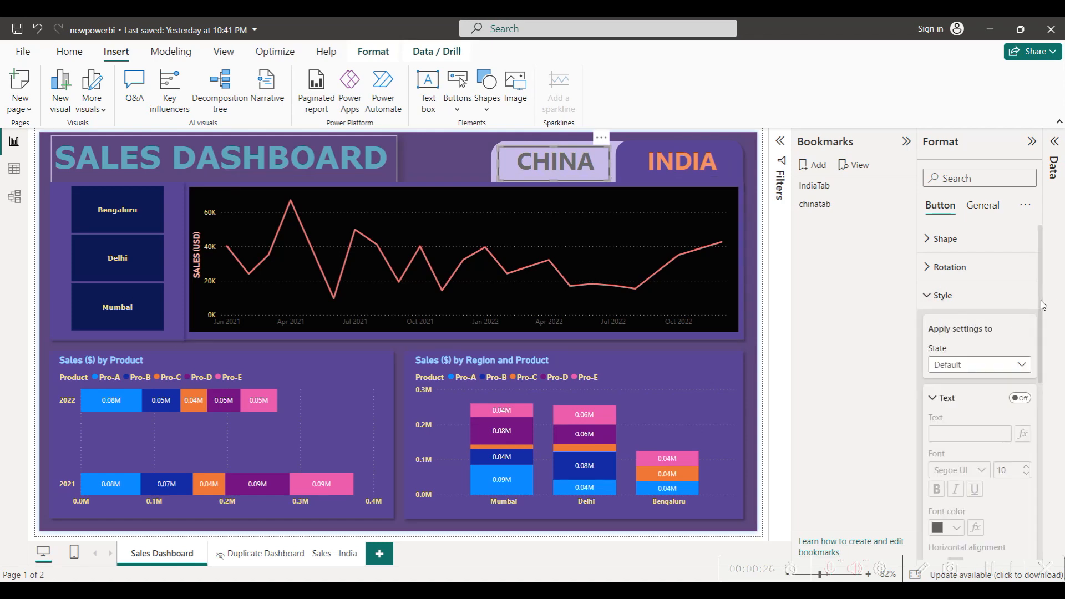
{"action": "left_click_drag", "start_coordinate": [1044, 305], "coordinate": [1047, 460]}
{"action": "left_click", "coordinate": [1021, 469]}
{"action": "left_click", "coordinate": [1021, 469]}
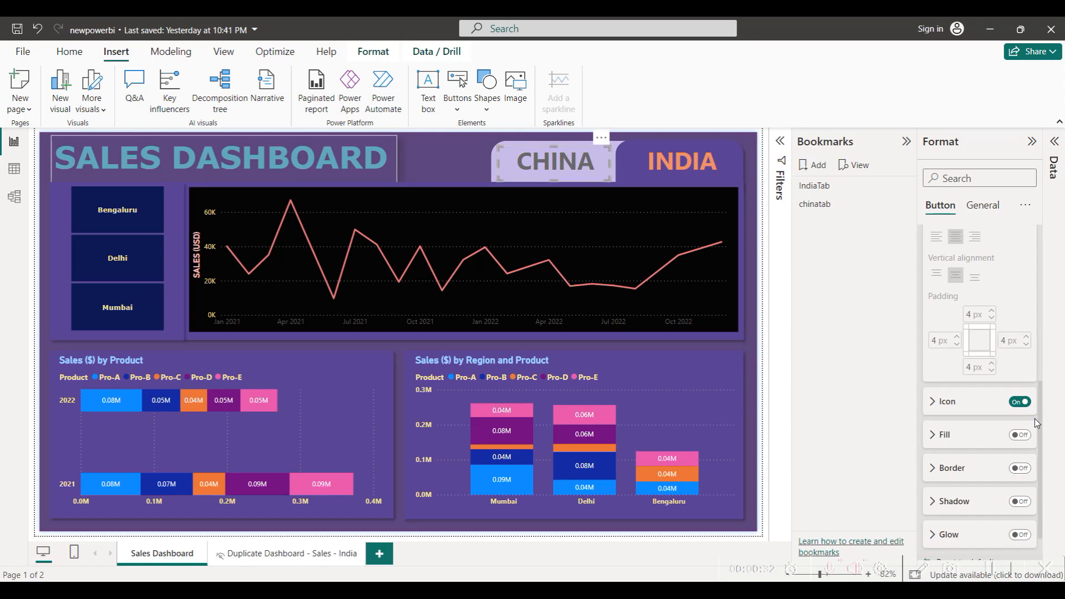
{"action": "scroll", "coordinate": [1040, 416], "scroll_direction": "up", "scroll_amount": 5}
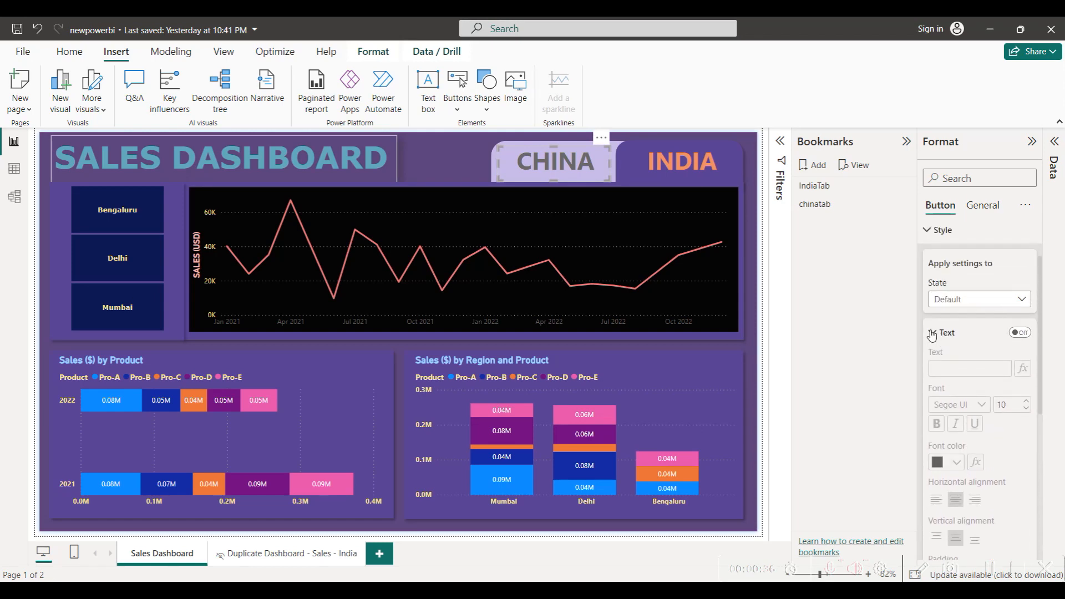
{"action": "left_click", "coordinate": [932, 333]}
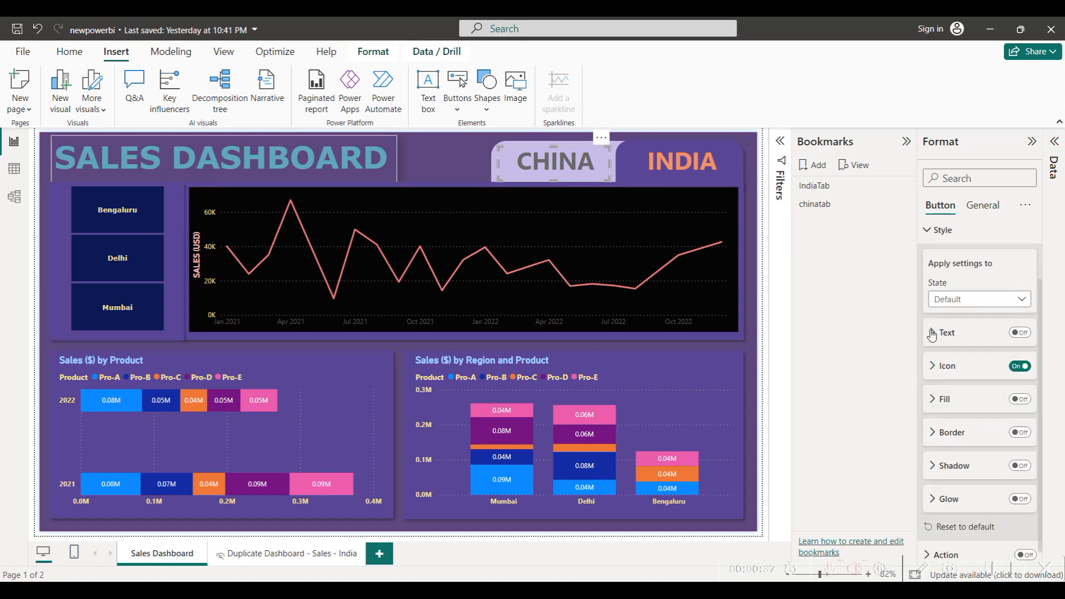
Enable the CHINA button's action with type Bookmark and the chinatab bookmark as its target
{"action": "left_click", "coordinate": [1023, 556]}
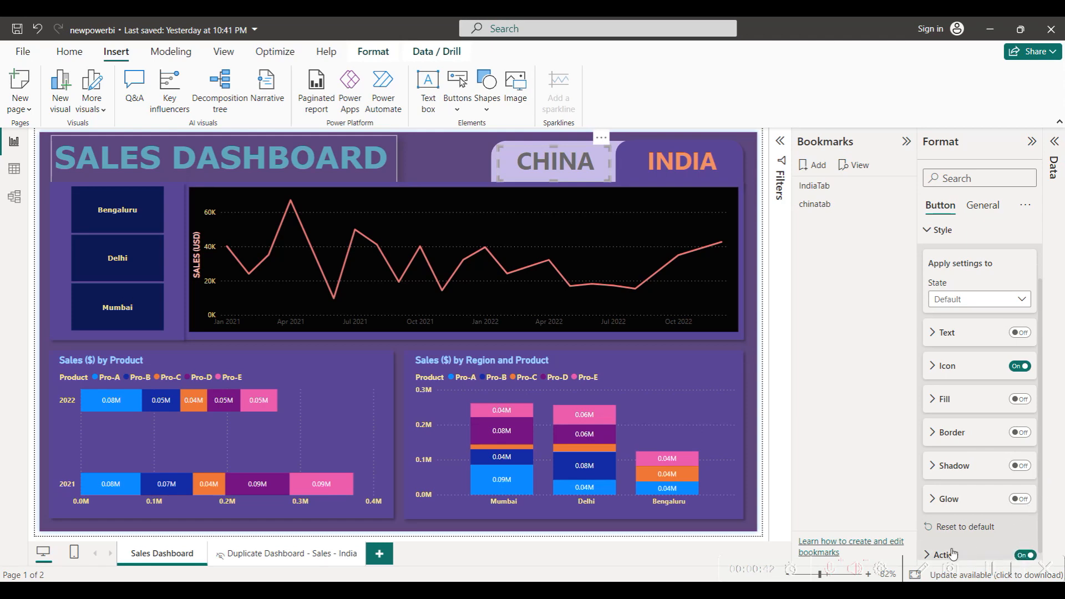
{"action": "left_click", "coordinate": [932, 556]}
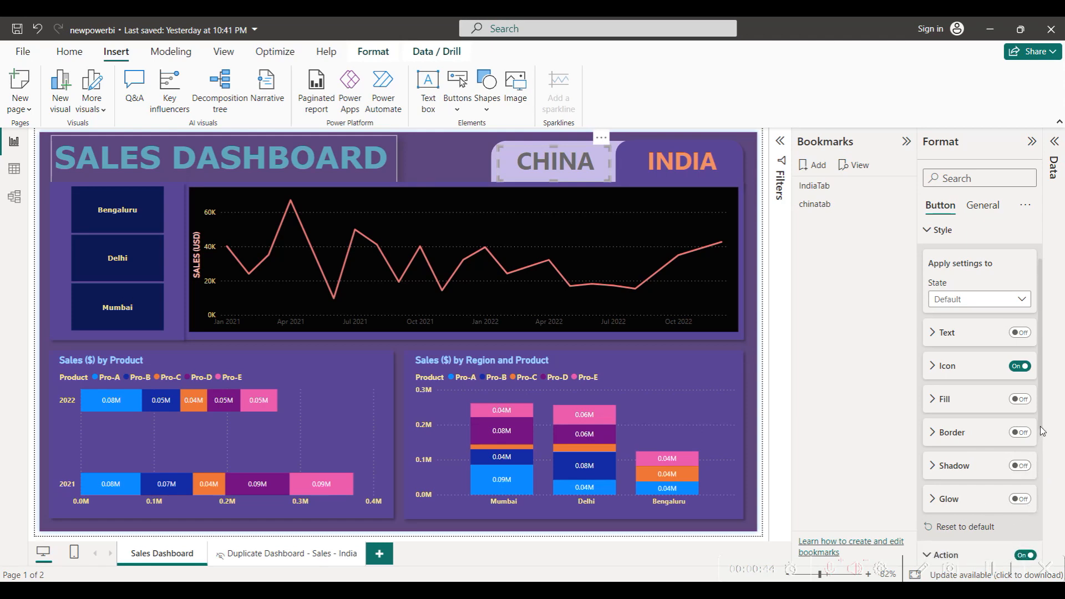
{"action": "scroll", "coordinate": [1041, 431], "scroll_direction": "down", "scroll_amount": 4}
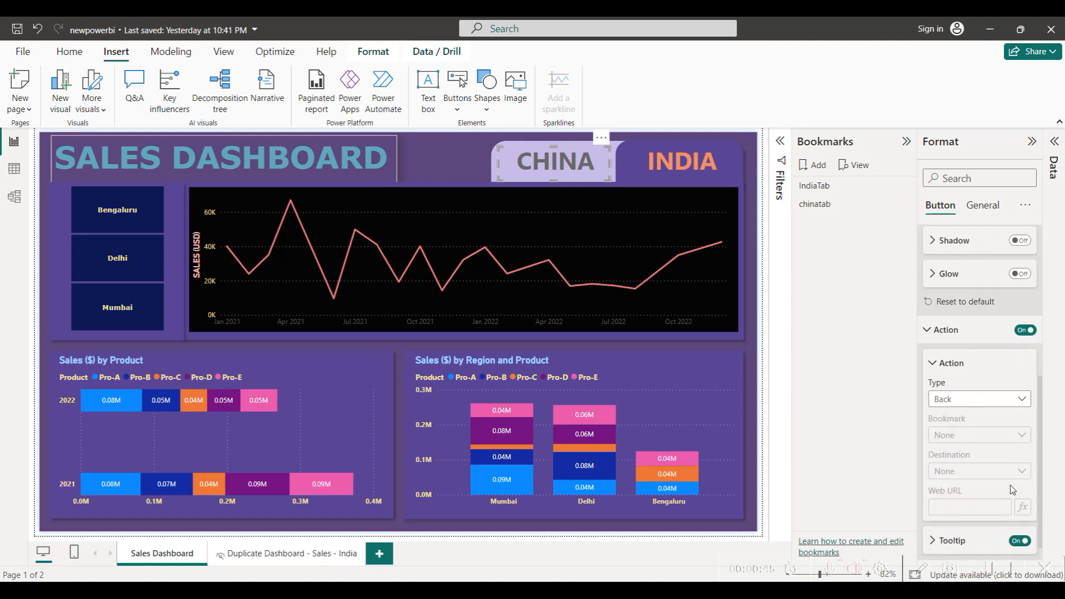
{"action": "left_click", "coordinate": [964, 400]}
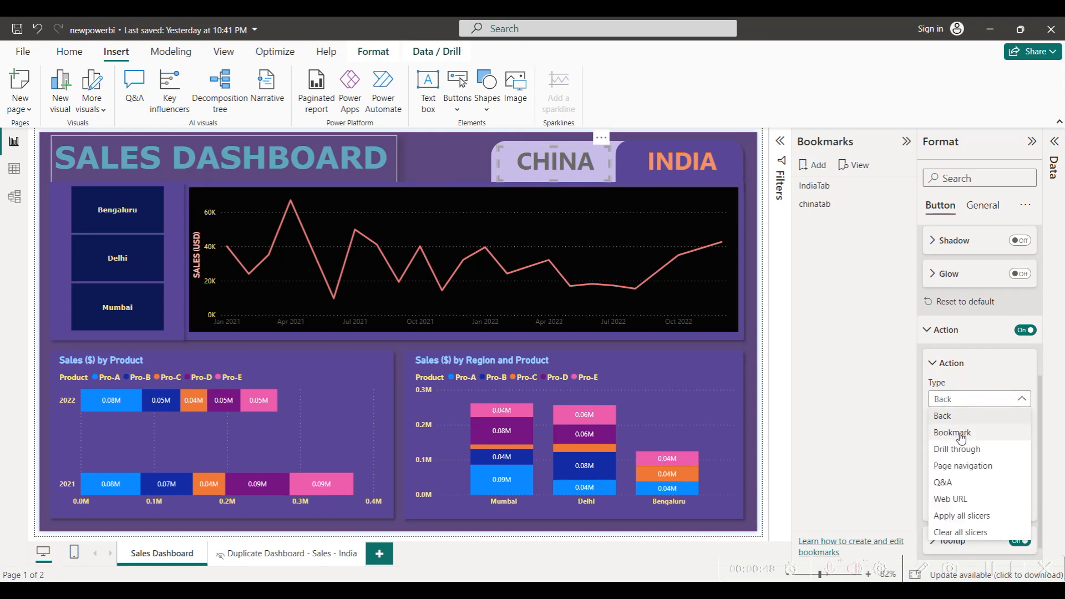
{"action": "left_click", "coordinate": [962, 435]}
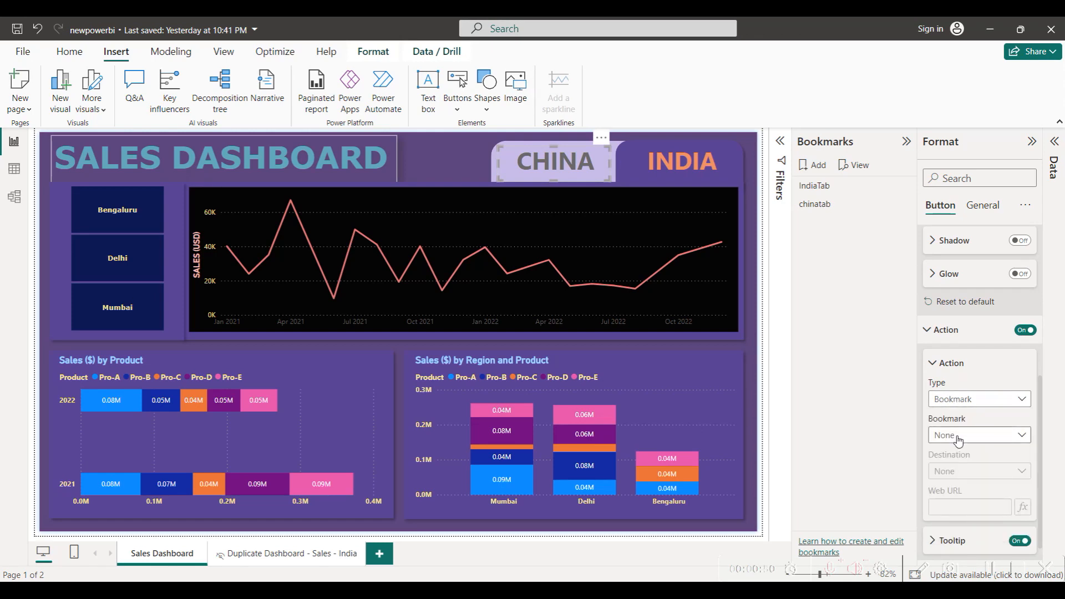
{"action": "left_click", "coordinate": [958, 437]}
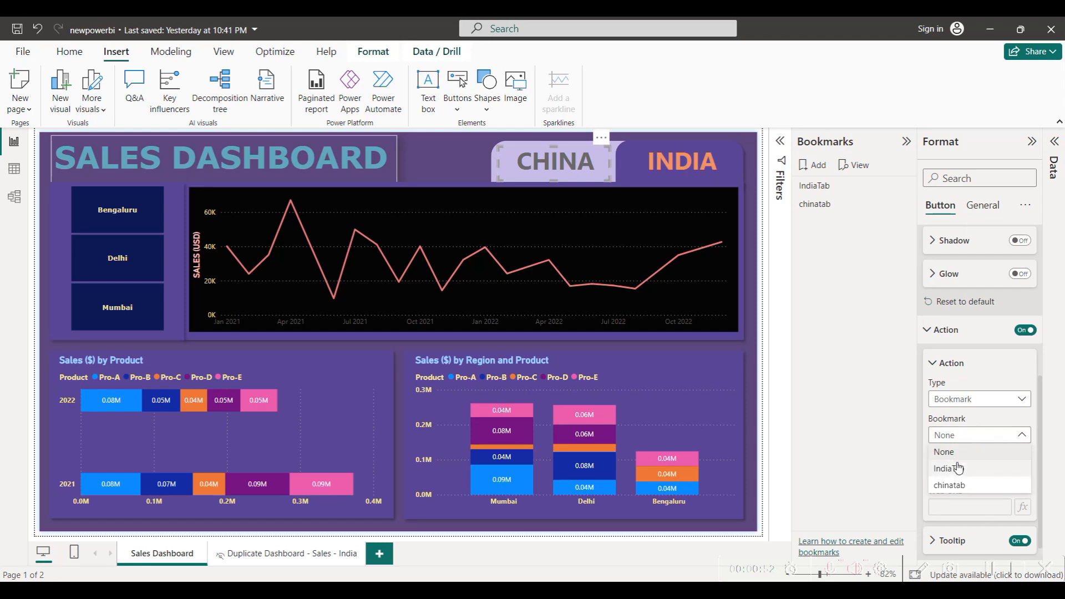
{"action": "left_click", "coordinate": [953, 486]}
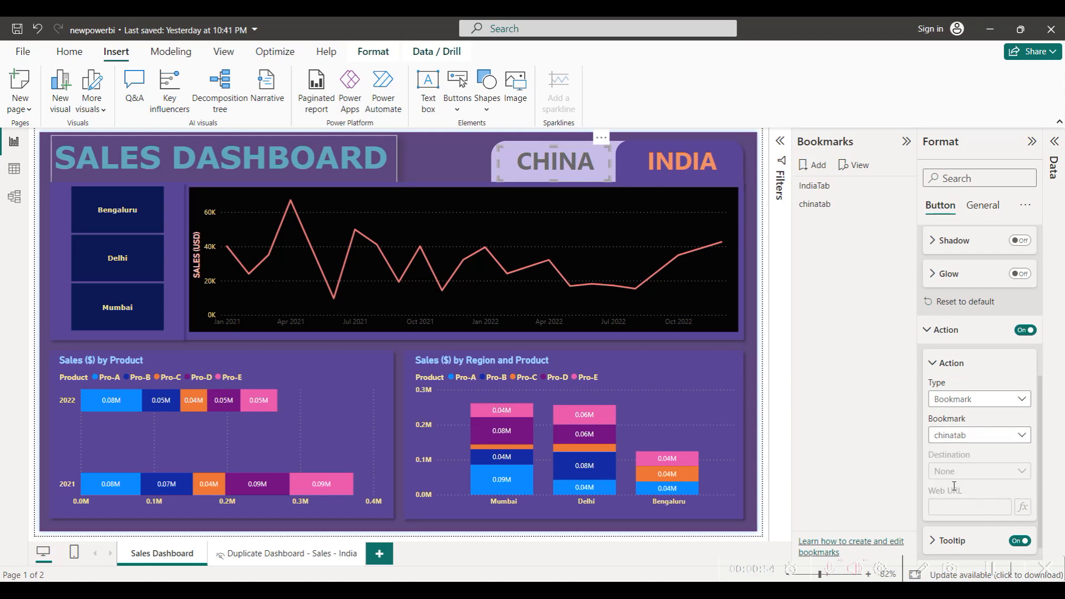
Insert a blank button on the duplicate dashboard page and fit it over the INDIA tab label
{"action": "left_click", "coordinate": [287, 555]}
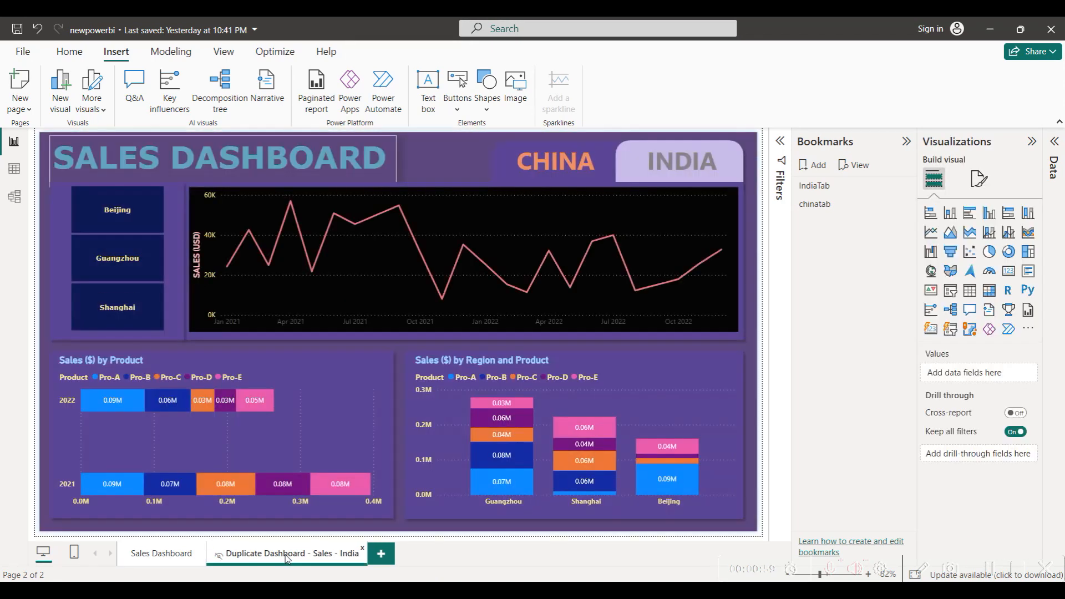
{"action": "left_click", "coordinate": [458, 108]}
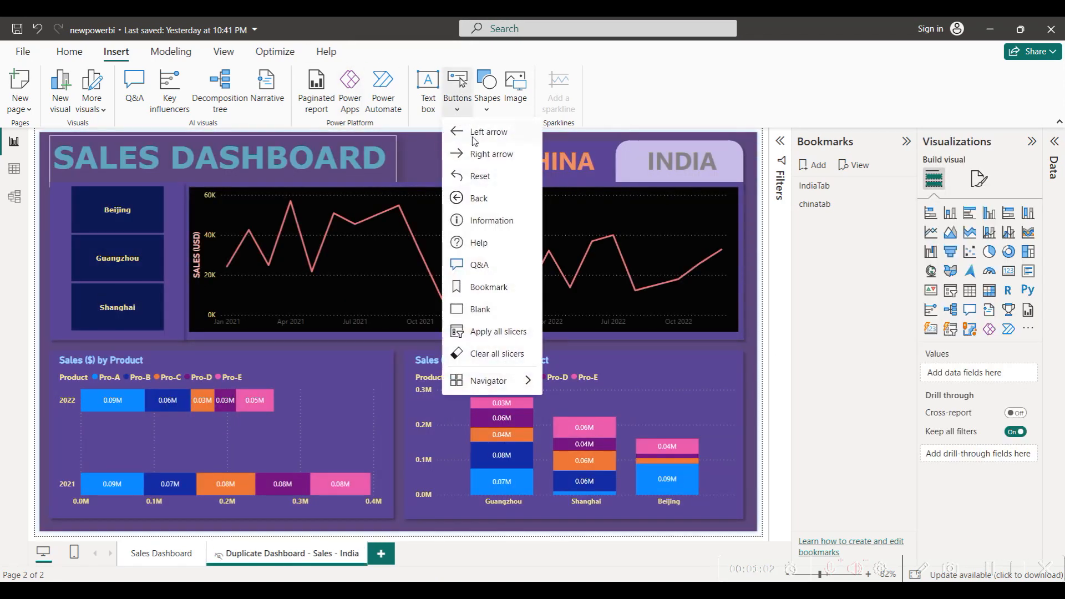
{"action": "left_click", "coordinate": [480, 309]}
{"action": "left_click_drag", "start_coordinate": [48, 130], "coordinate": [739, 178]}
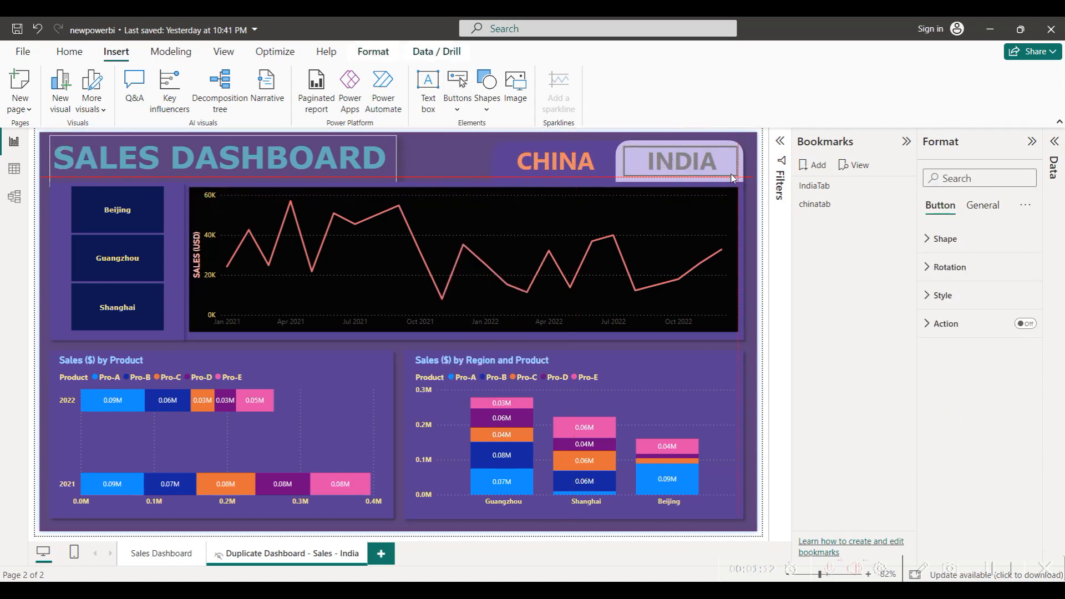
Enable the INDIA button's action with type Bookmark and the IndiaTab bookmark as its target
{"action": "left_click", "coordinate": [1024, 326]}
{"action": "left_click", "coordinate": [926, 327]}
{"action": "left_click", "coordinate": [972, 394]}
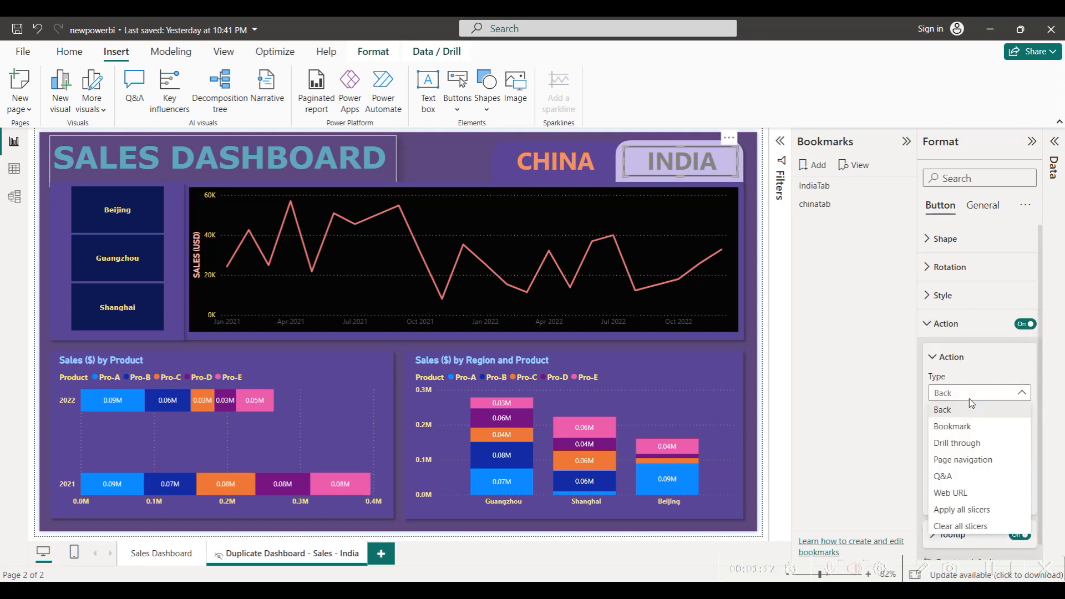
{"action": "left_click", "coordinate": [953, 428]}
{"action": "left_click", "coordinate": [954, 430]}
{"action": "left_click", "coordinate": [949, 463]}
Turn off the border in the style of the blank button over the INDIA label
{"action": "left_click", "coordinate": [942, 295]}
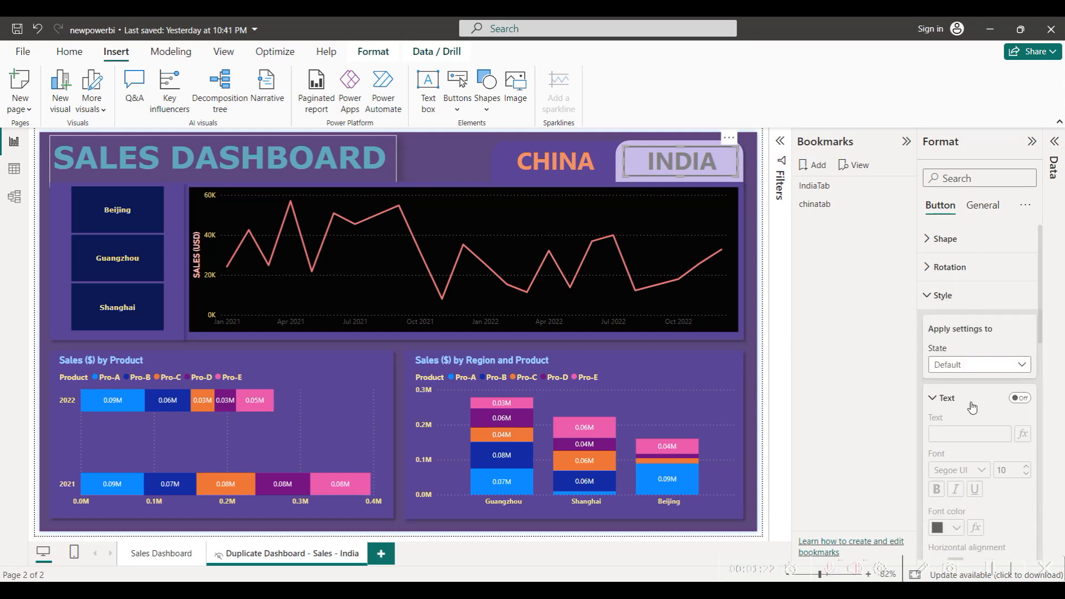
{"action": "left_click_drag", "start_coordinate": [1041, 334], "coordinate": [1042, 455]}
{"action": "left_click", "coordinate": [1021, 456]}
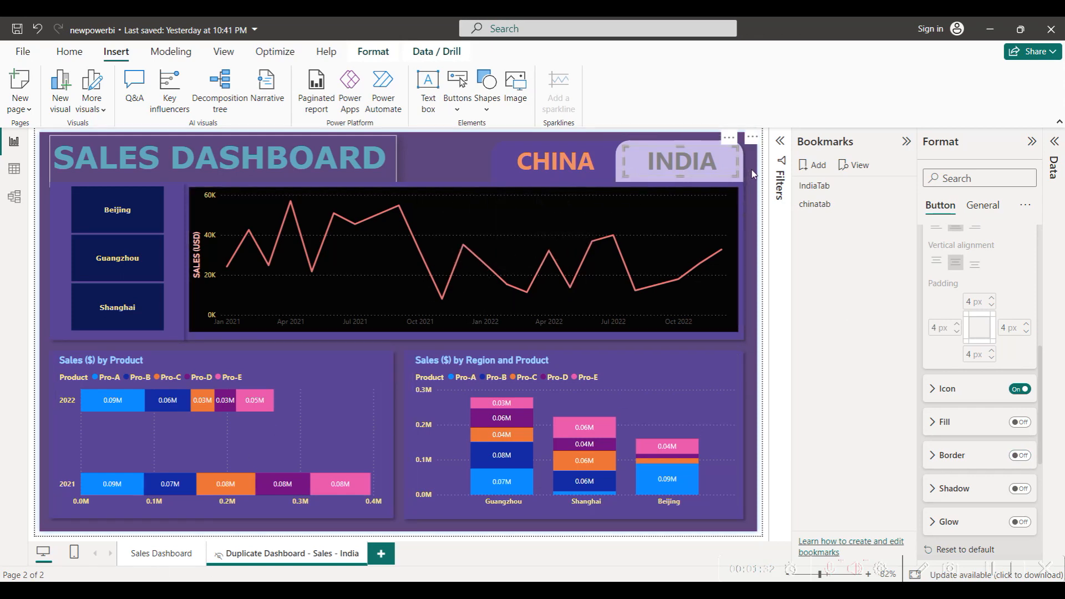
Test the CHINA button from the Sales Dashboard page and the INDIA button from the duplicate page
{"action": "left_click", "coordinate": [153, 555]}
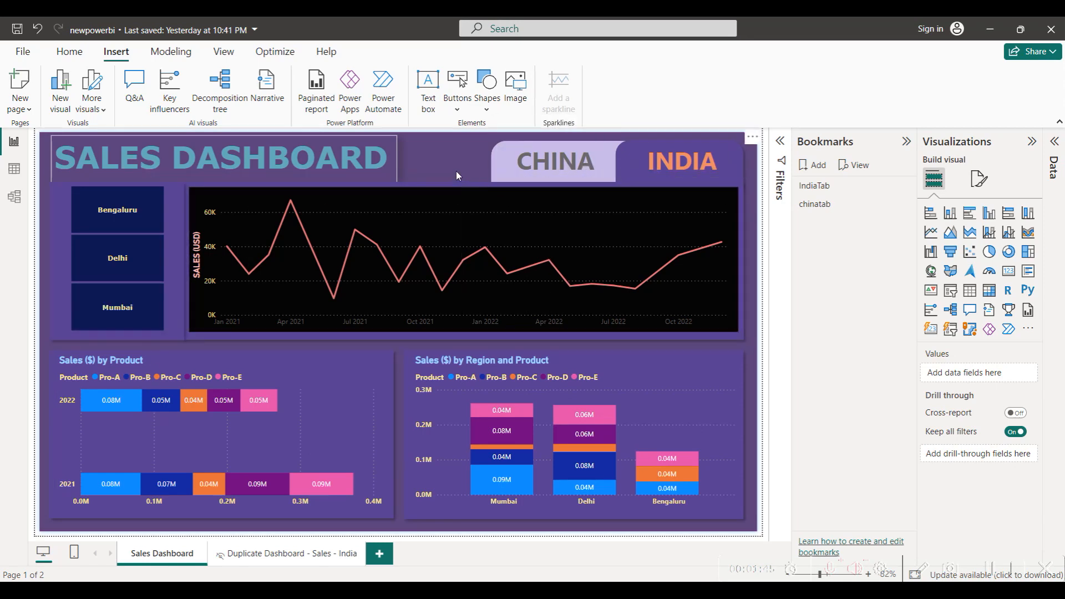
{"action": "left_click", "coordinate": [546, 168], "text": "ctrl"}
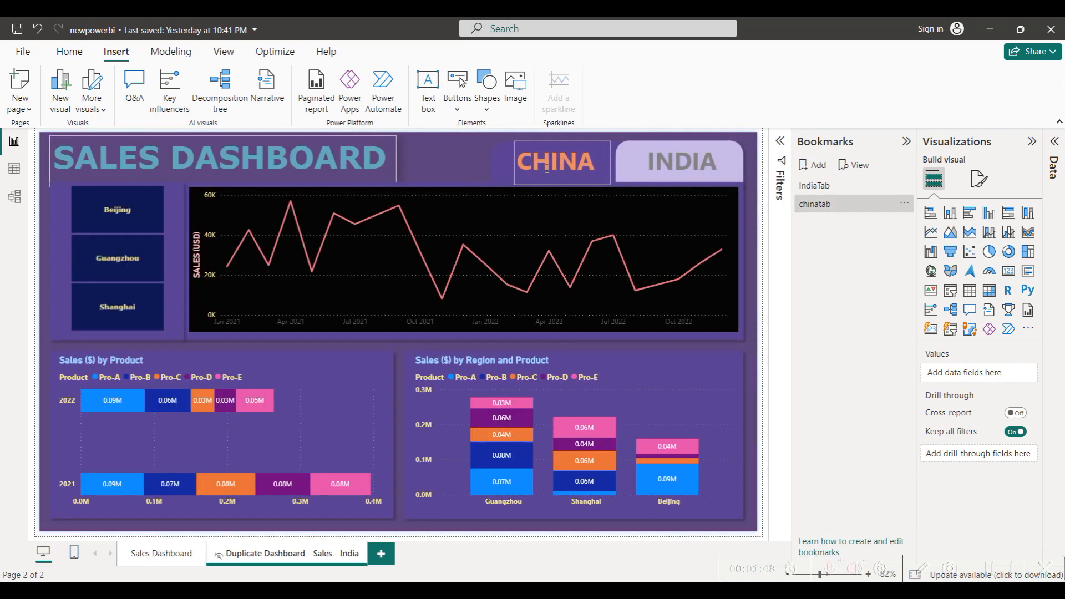
{"action": "left_click", "coordinate": [666, 163], "text": "ctrl"}
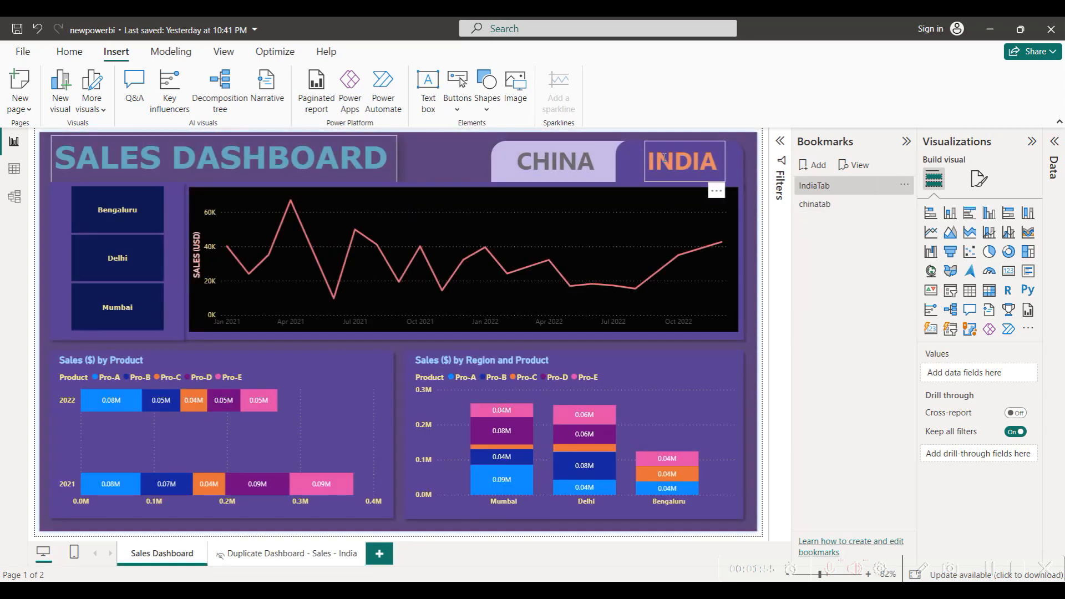